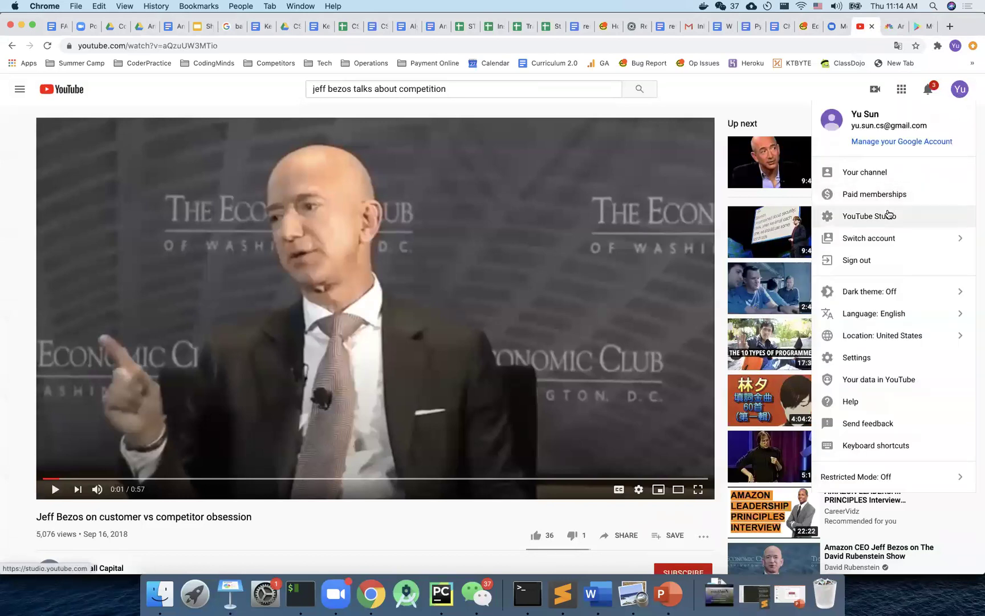
Open the CS4800 Software Engineering playlist through YouTube Studio's playlists and copy its web address
left_click(888, 215)
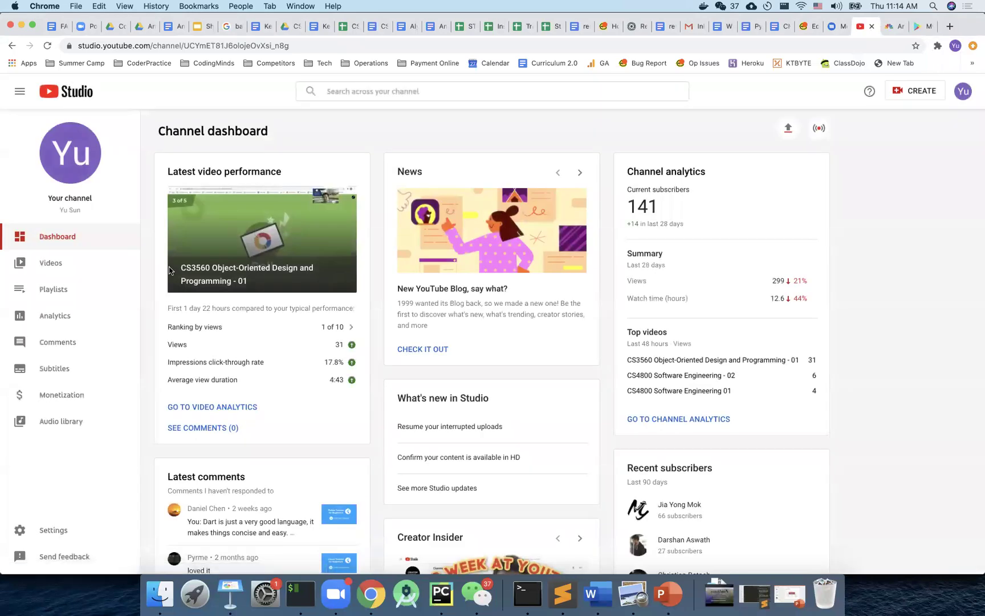
left_click(78, 264)
left_click(67, 293)
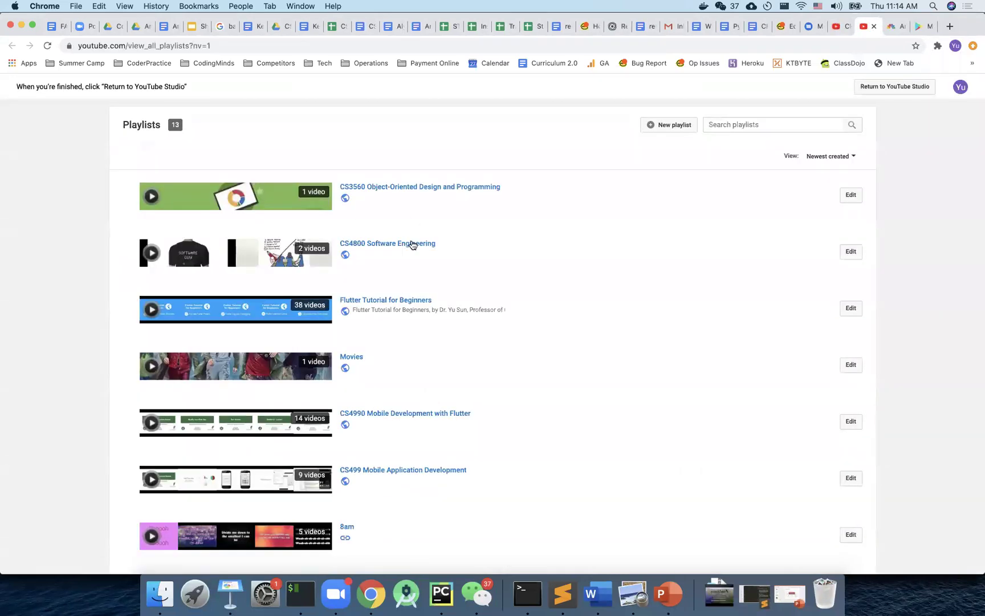
left_click(412, 244)
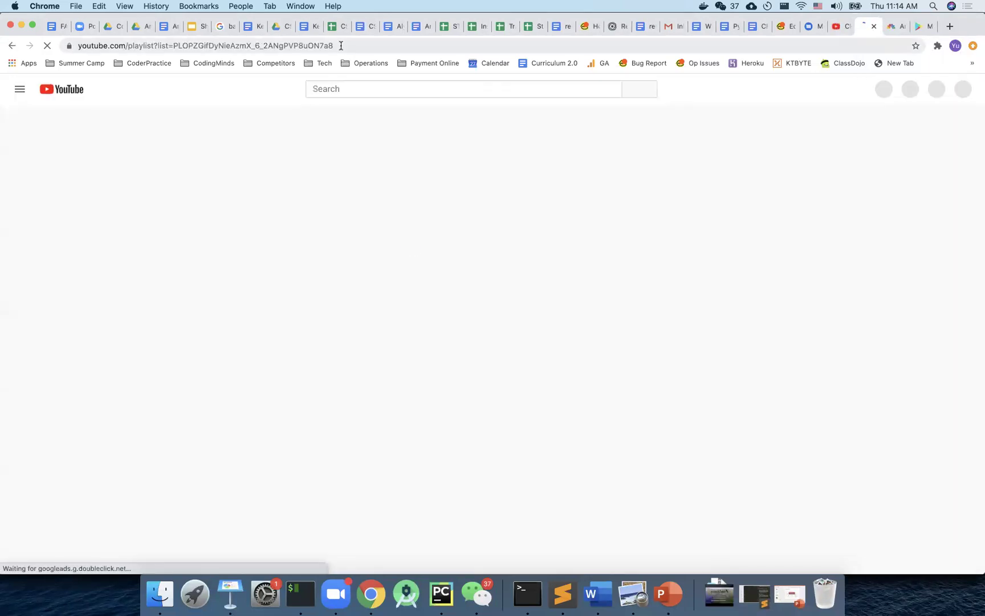
left_click(341, 45)
key("super+c")
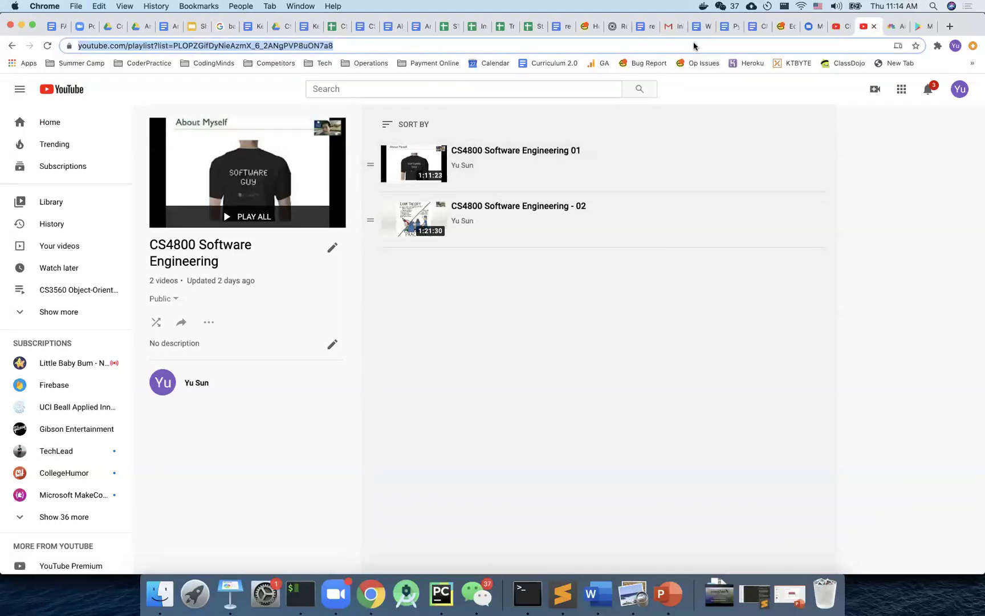
Go to blackboard.cpp.edu and sign in with the Bronco Login
type("blackboard.cpp.edu")
key("Return")
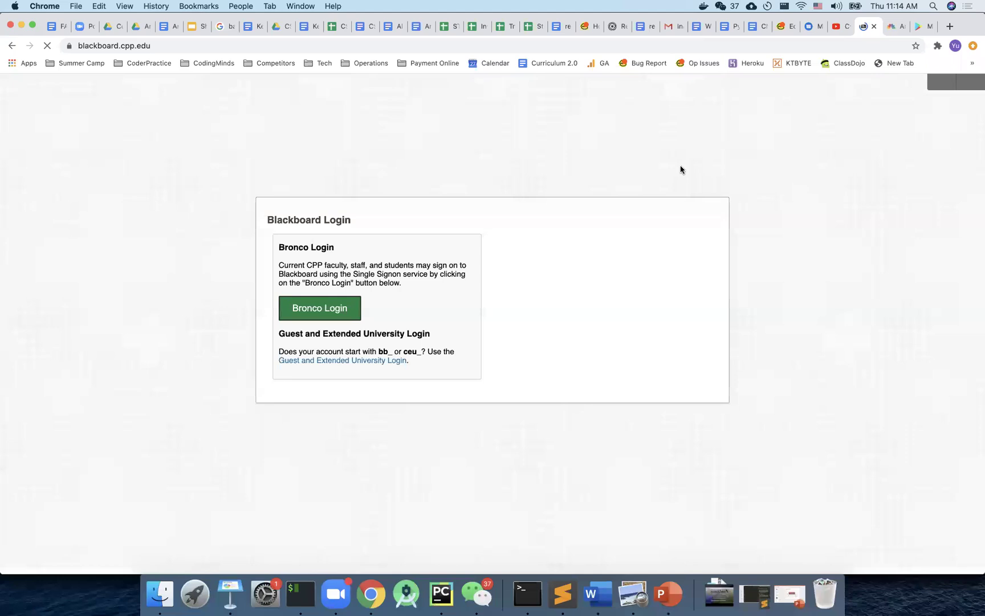
left_click(321, 305)
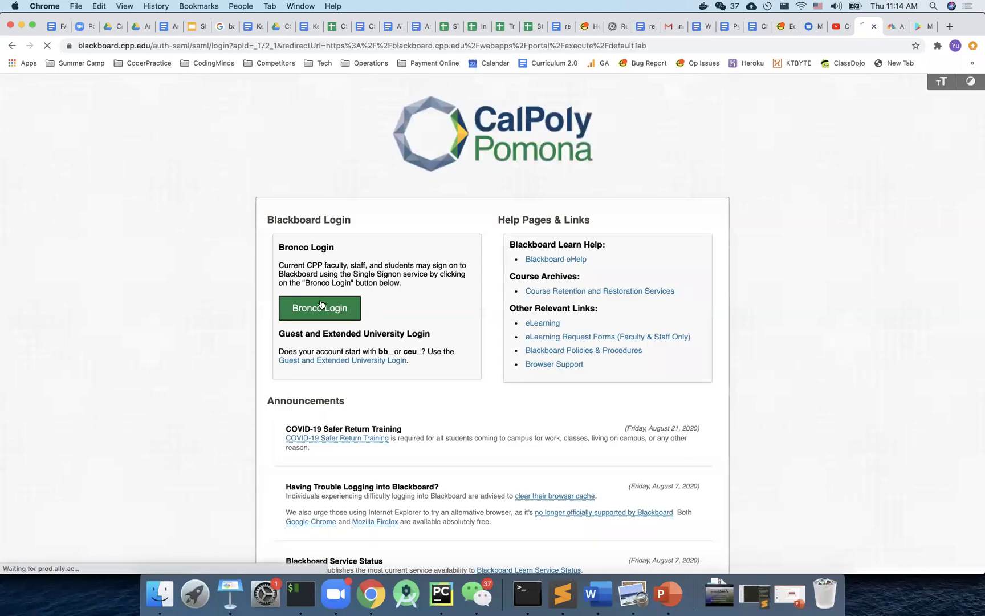
left_click(490, 258)
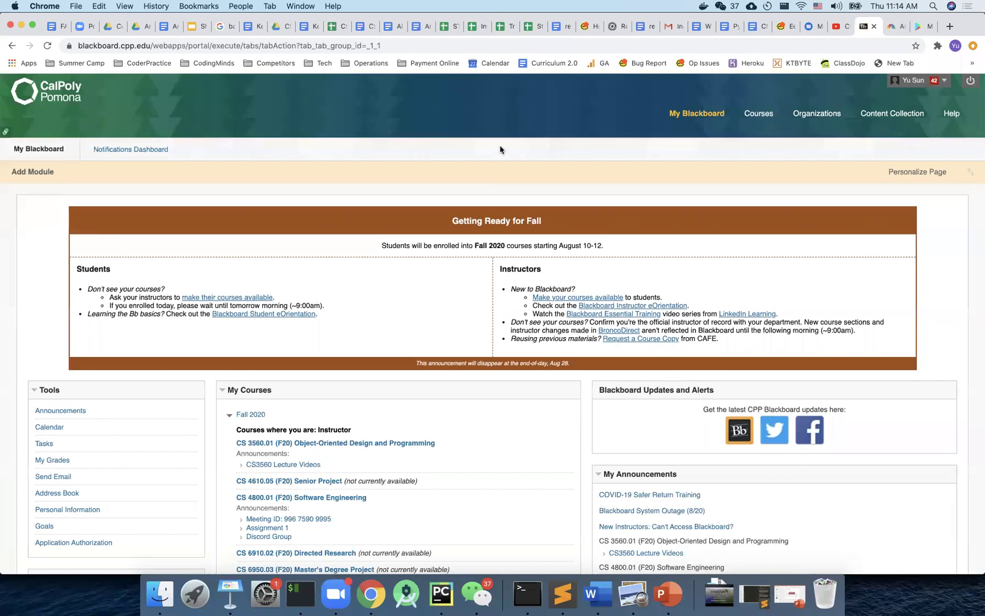
Open the CS 4800.01 (F20) Software Engineering course from the Fall 2020 courses
scroll(495, 198, "down", 2)
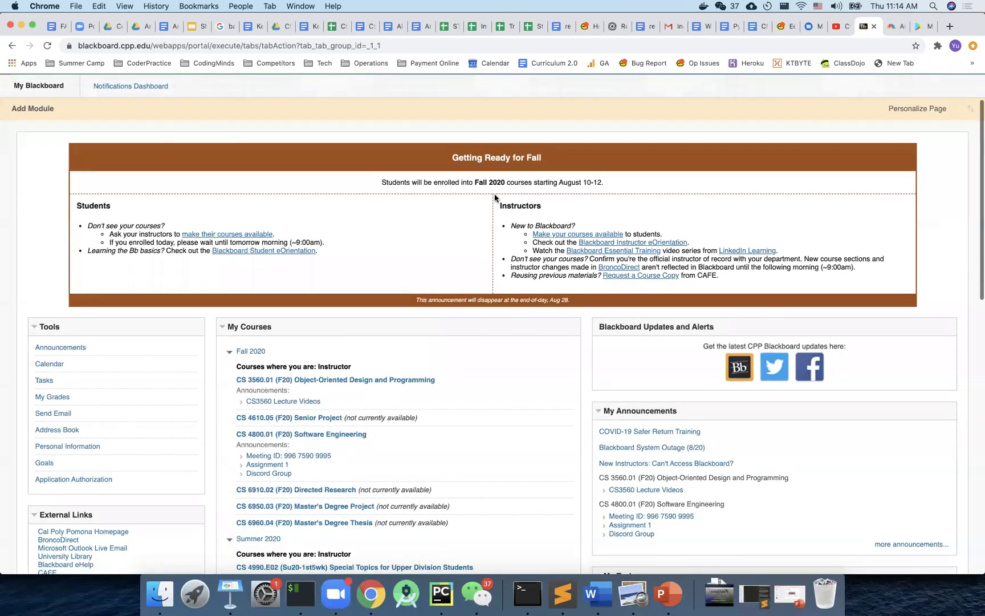
scroll(495, 197, "down", 4)
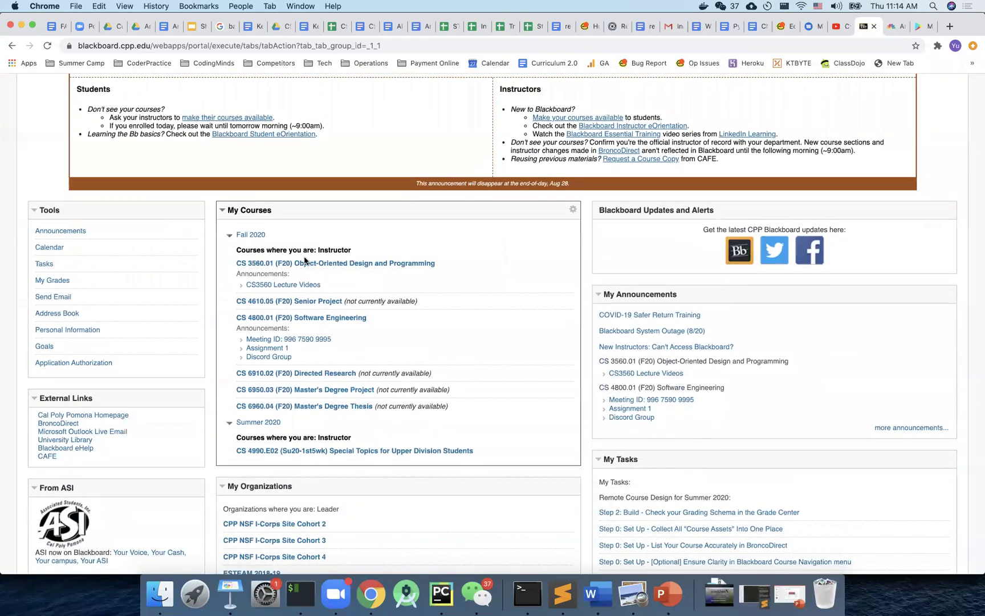
left_click(278, 321)
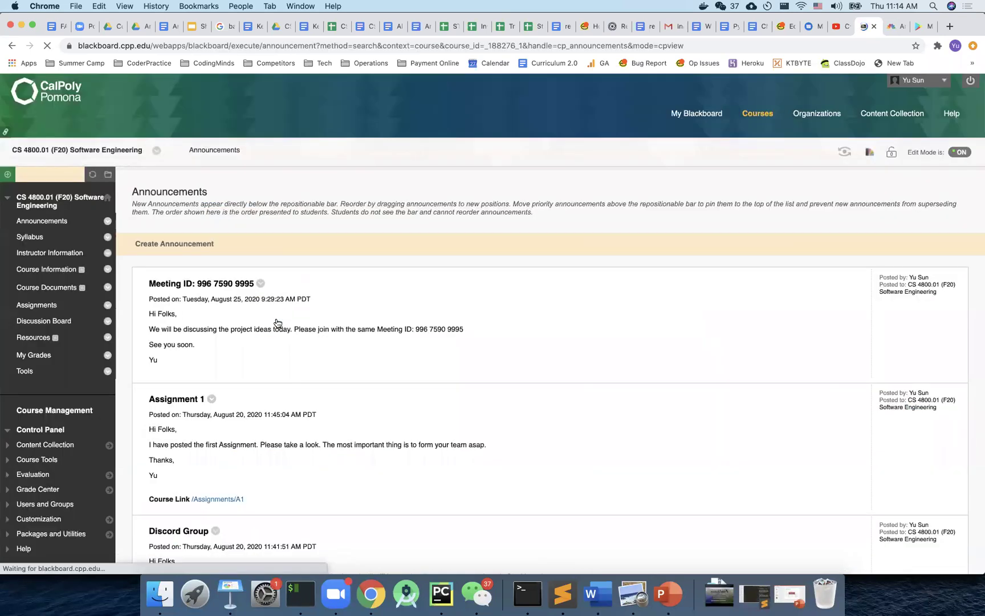
Look through the existing course announcements, from the newest post down to the CS4800 Zoom Link
scroll(566, 204, "down", 5)
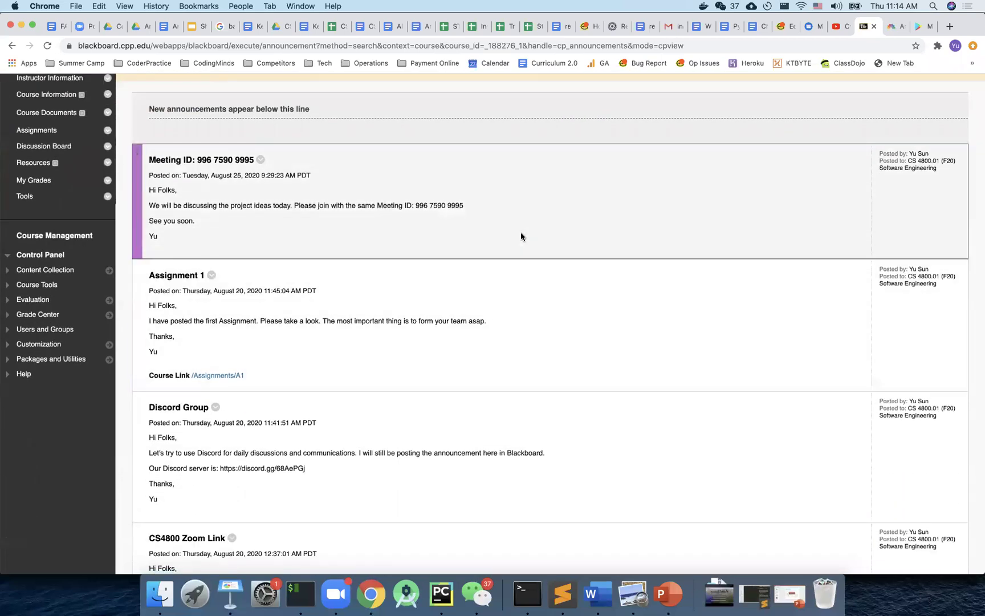
scroll(531, 297, "down", 1)
scroll(574, 292, "up", 6)
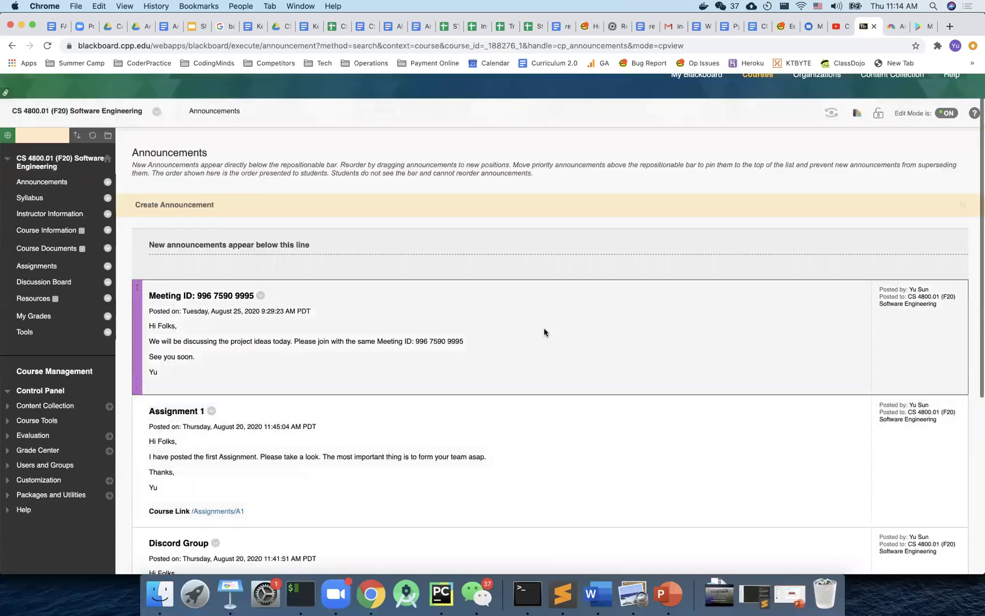
scroll(544, 332, "down", 5)
scroll(537, 370, "down", 2)
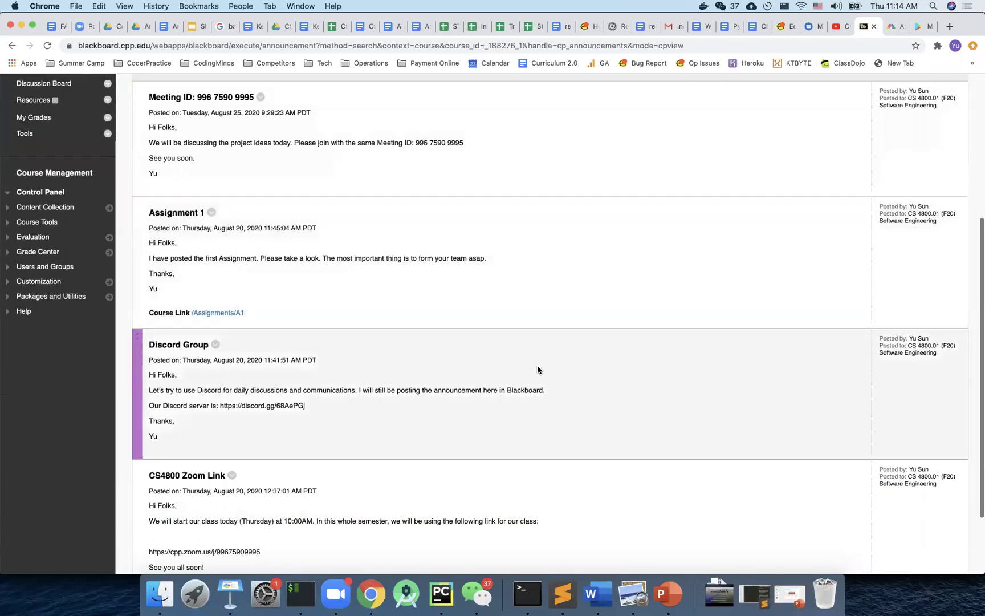
scroll(537, 369, "down", 1)
scroll(537, 370, "down", 1)
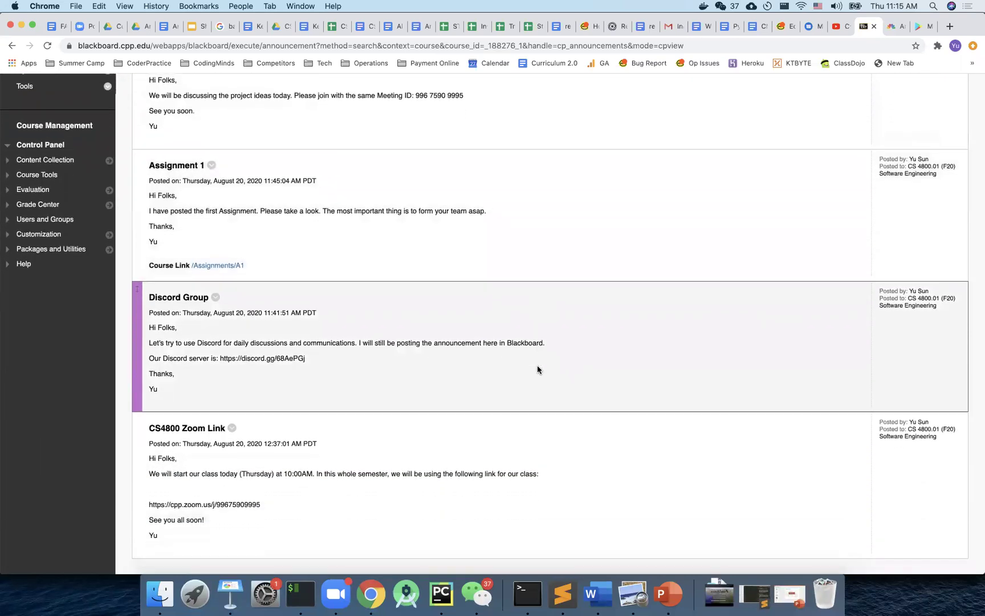
scroll(556, 354, "up", 5)
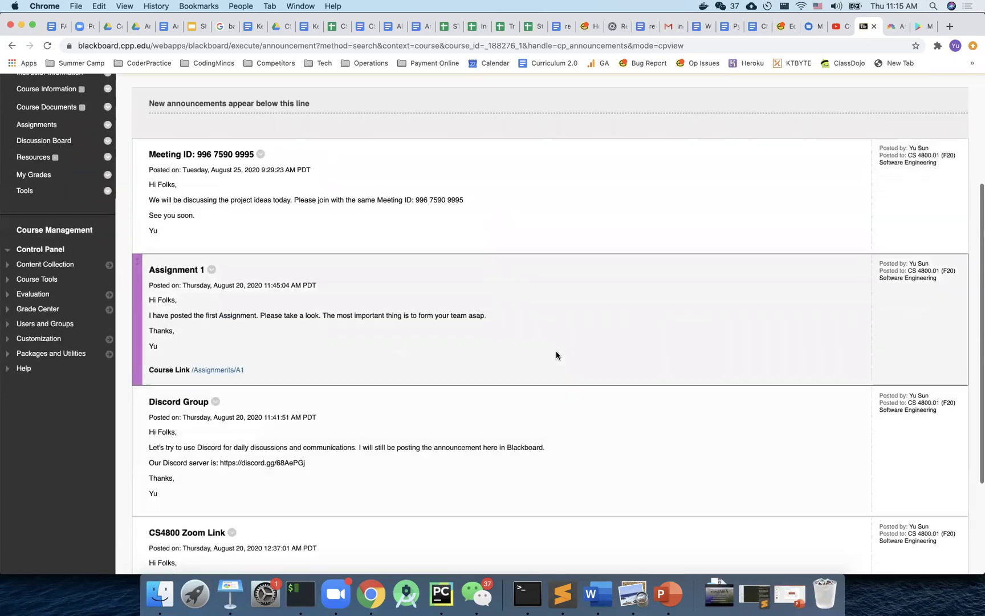
scroll(555, 354, "up", 2)
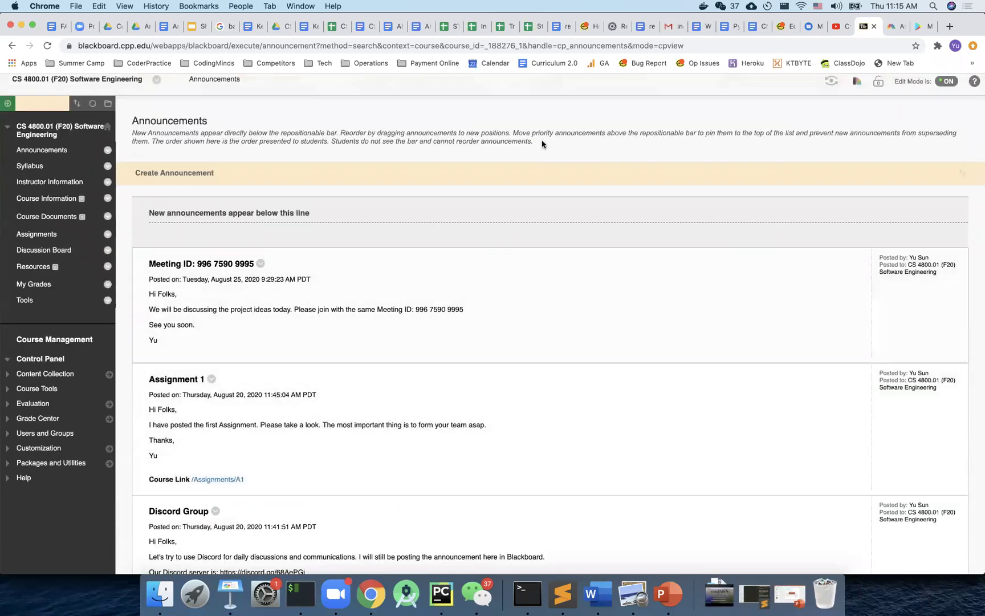
scroll(542, 143, "down", 5)
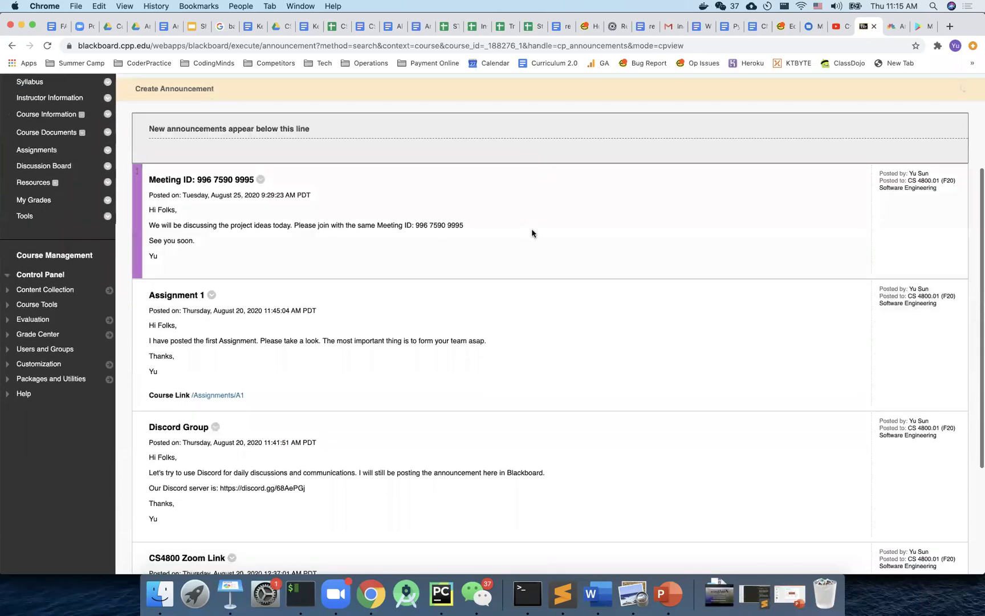
Create a new course announcement with the subject "Lectures Videos"
scroll(440, 227, "up", 4)
left_click(183, 158)
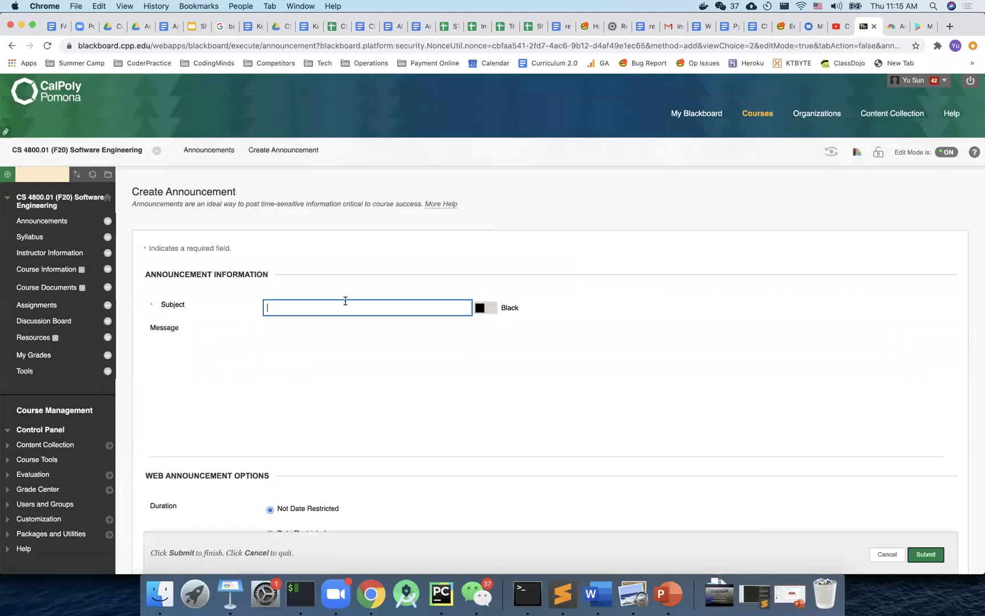
left_click(345, 303)
key("Escape")
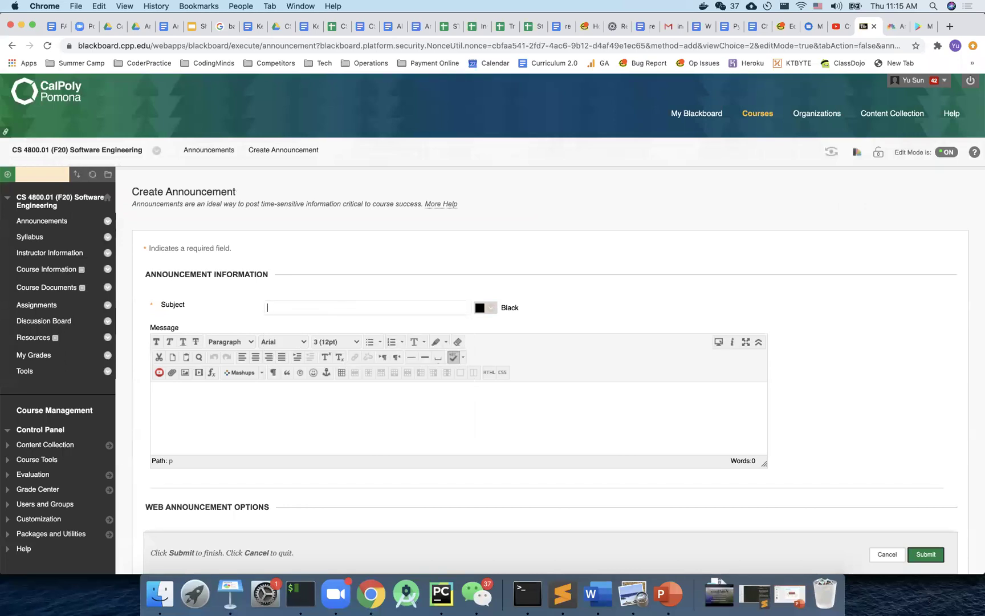
type("Lectures Videos")
Write "Youtube Playlist:" in the announcement message and paste the copied playlist link below it, leaving a blank line between
left_click(317, 414)
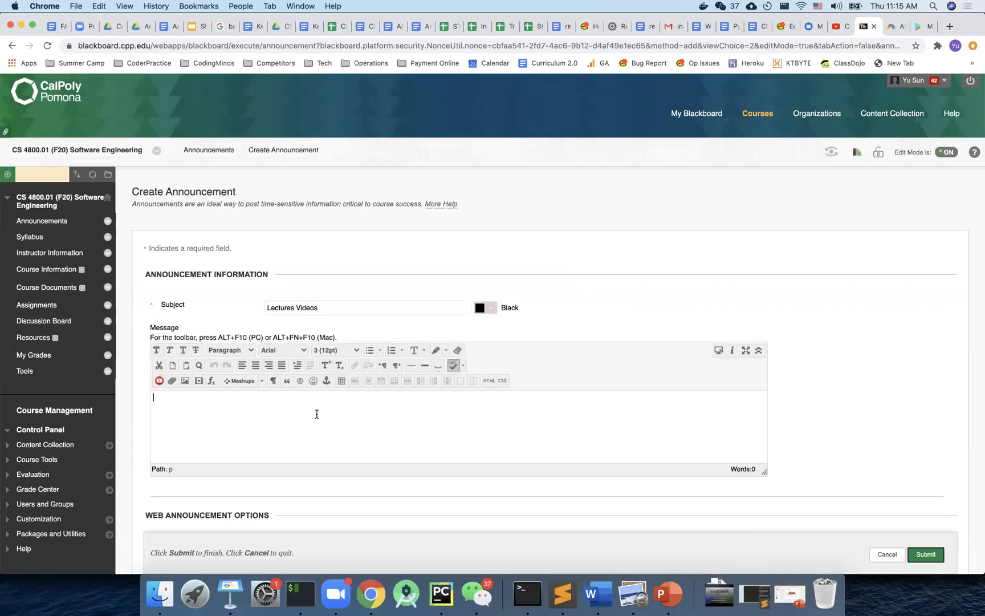
type("Youtube Playlist:")
key("Return")
key("Return")
key("super+v")
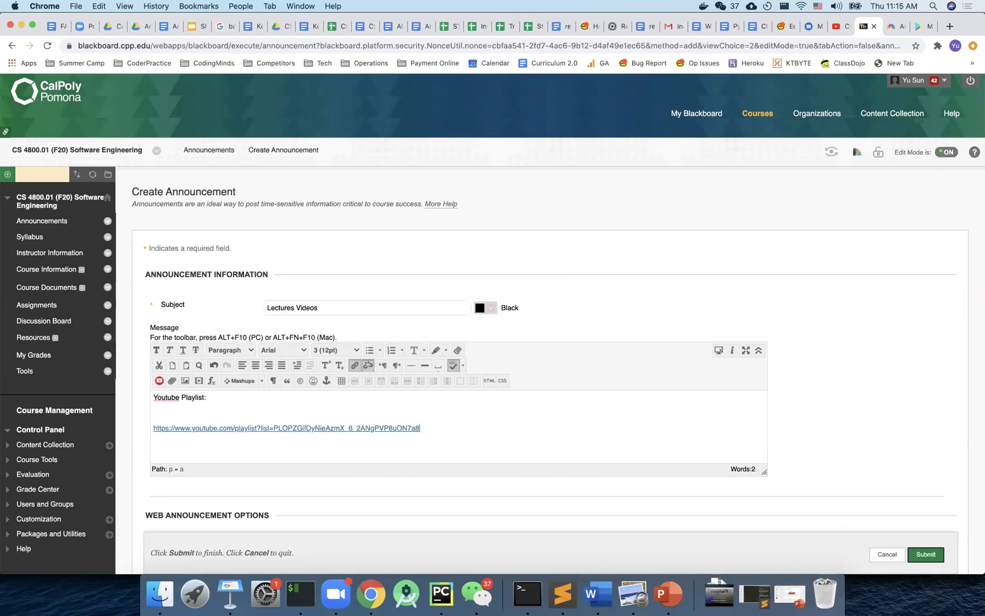
Enable sending an email copy of the announcement immediately and submit it
scroll(314, 438, "down", 6)
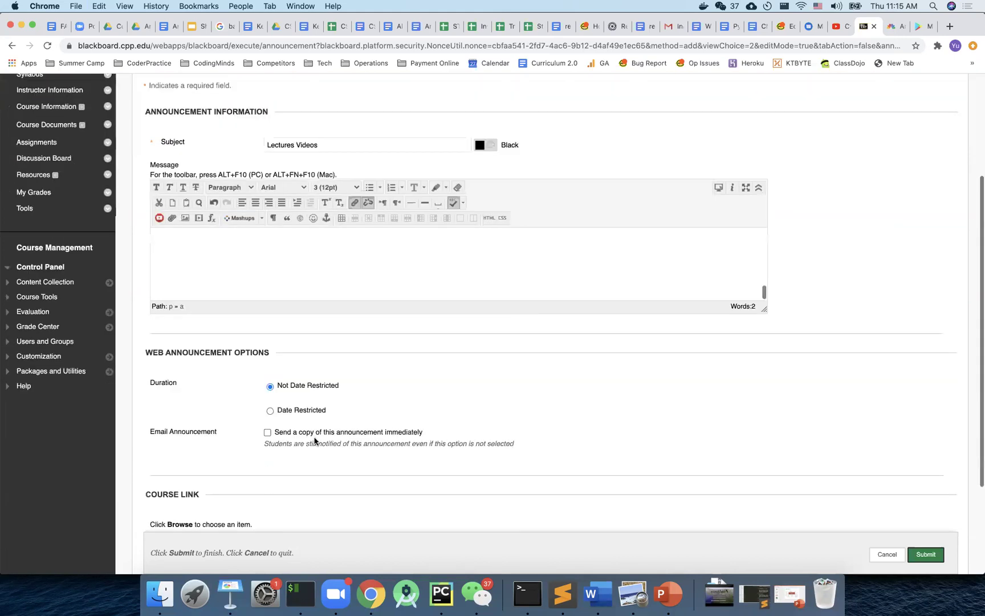
left_click(315, 390)
scroll(620, 409, "down", 3)
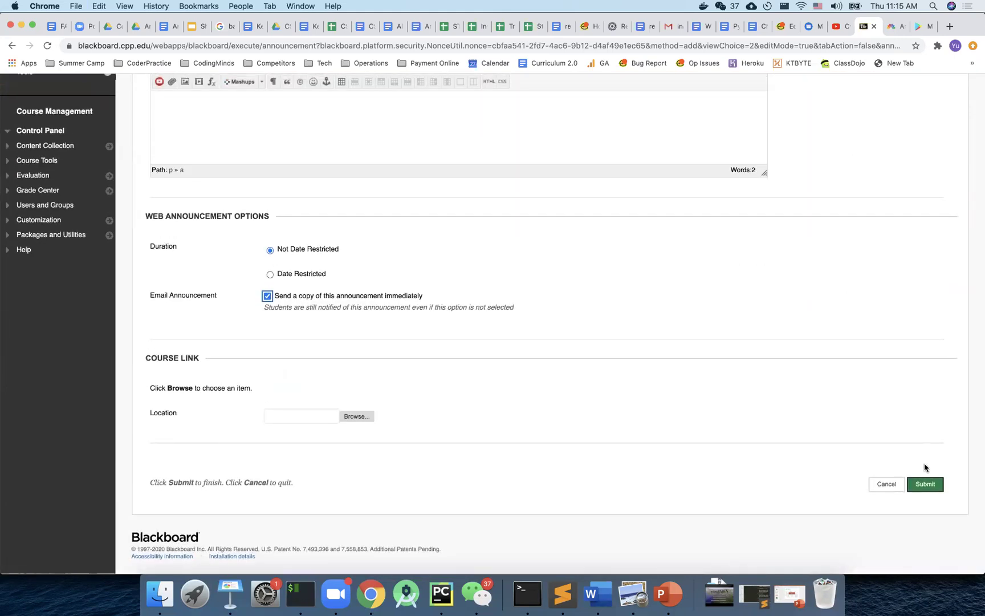
left_click(925, 482)
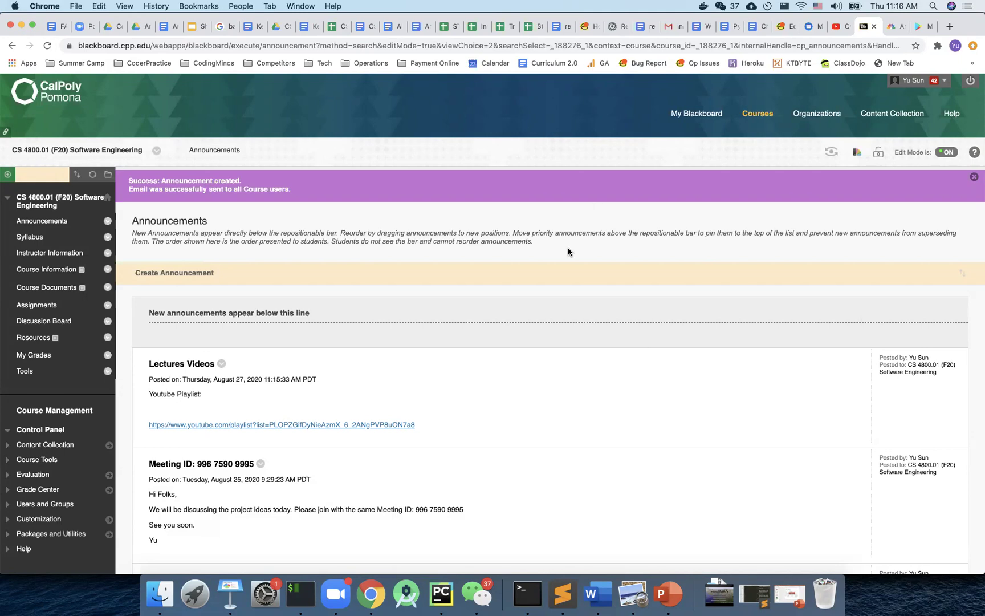
scroll(568, 249, "down", 1)
scroll(569, 252, "down", 2)
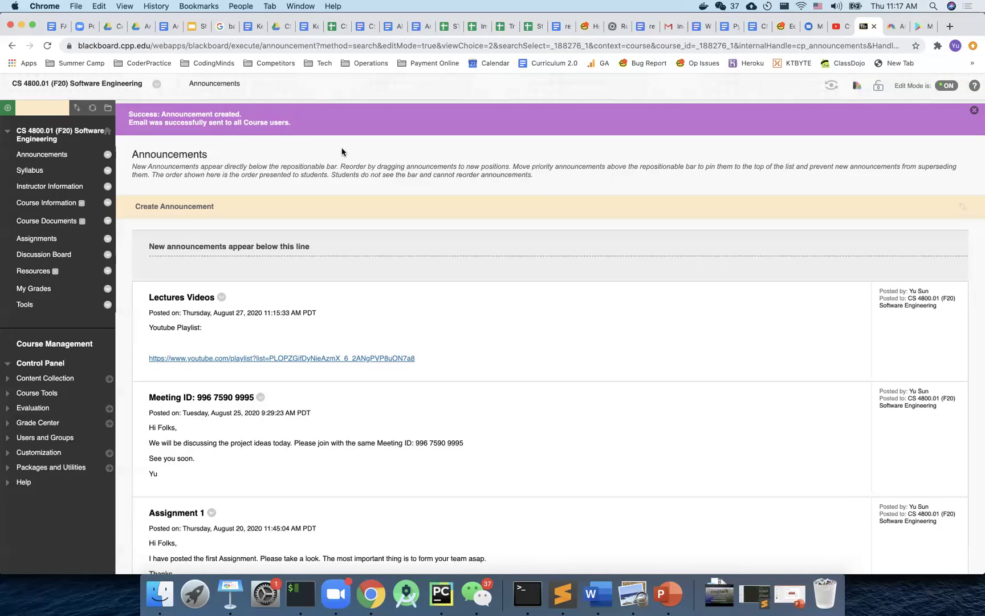
Open the course website cs480.yusun.io in a new browser tab
key("super+t")
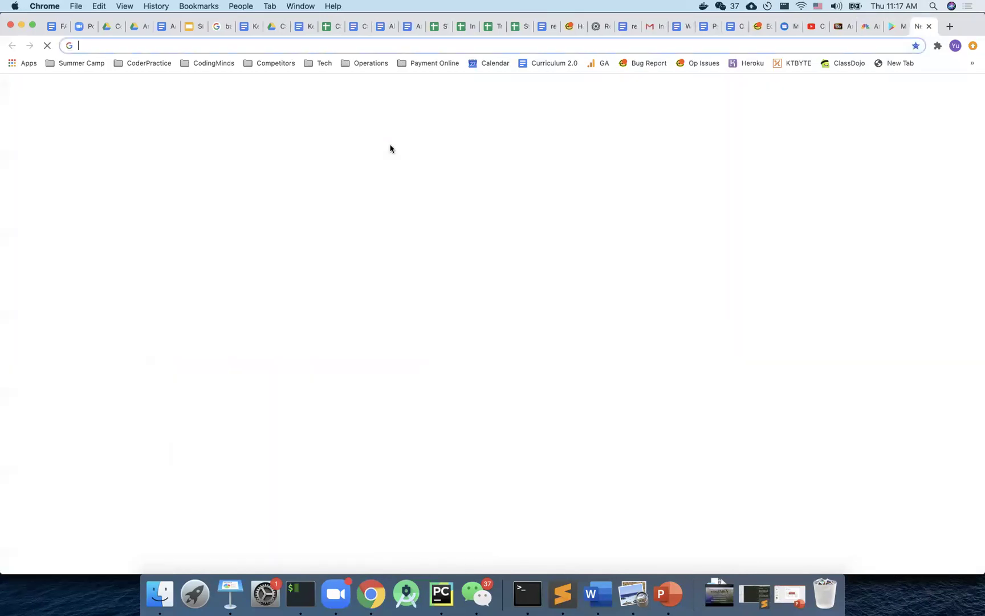
type("cs480.github.")
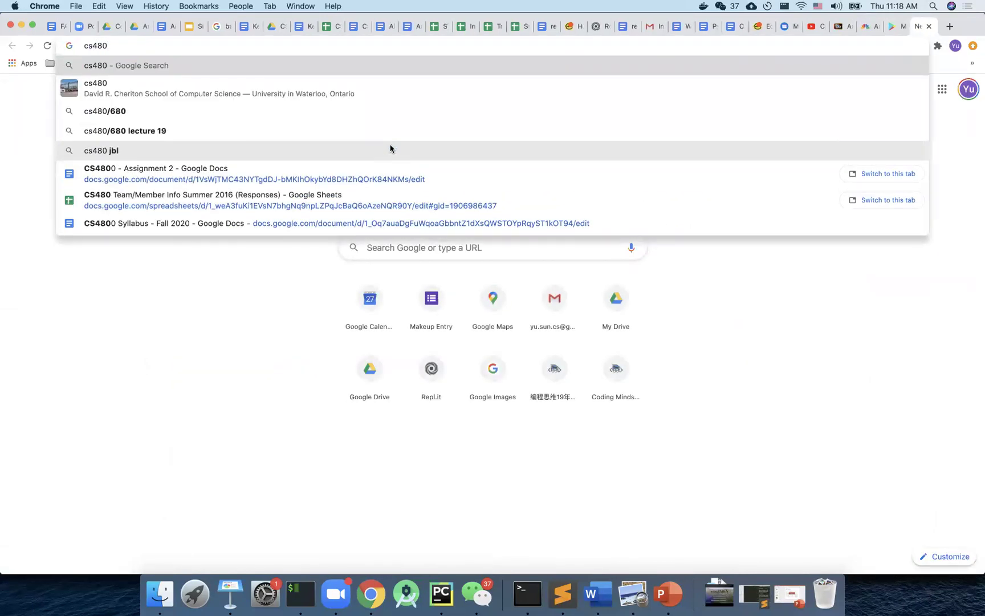
key("BackSpace")
key("BackSpace")
key("BackSpace")
key("BackSpace")
key("BackSpace")
key("BackSpace")
key("BackSpace")
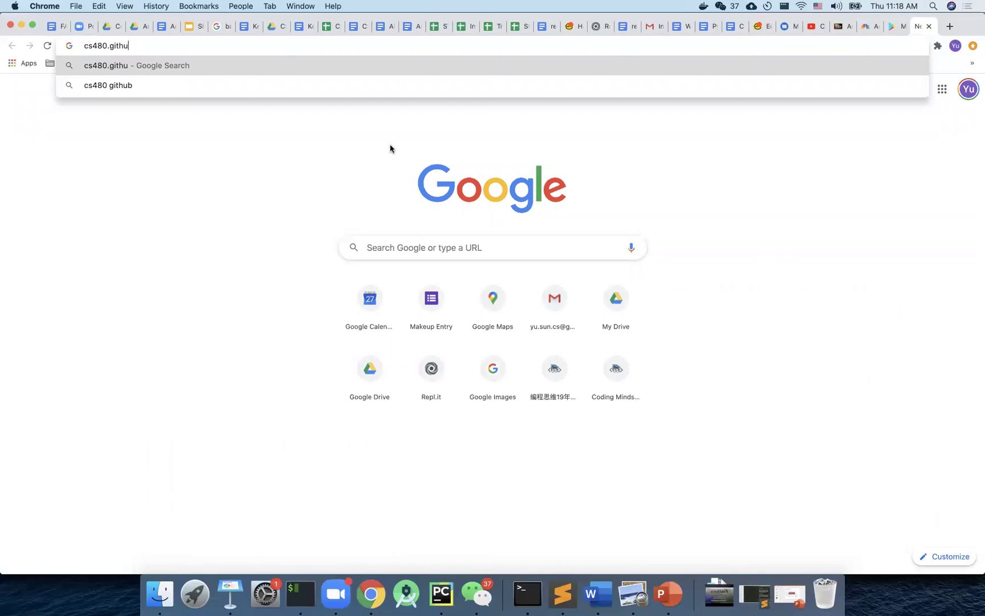
type("yusun.io")
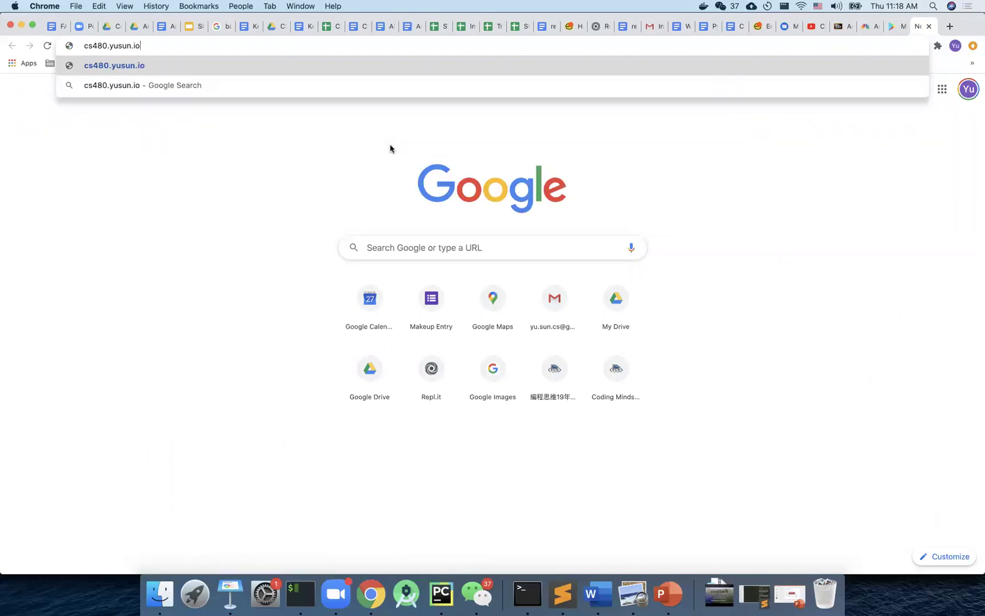
key("Return")
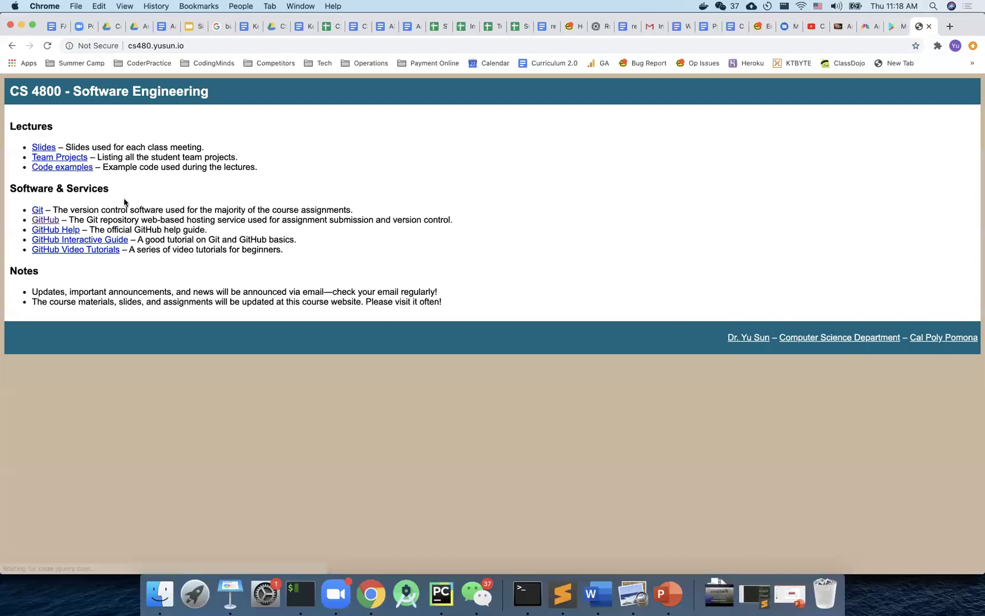
Open the lecture Slides schedule page, copy its web address, and return to the course home page
left_click(44, 148)
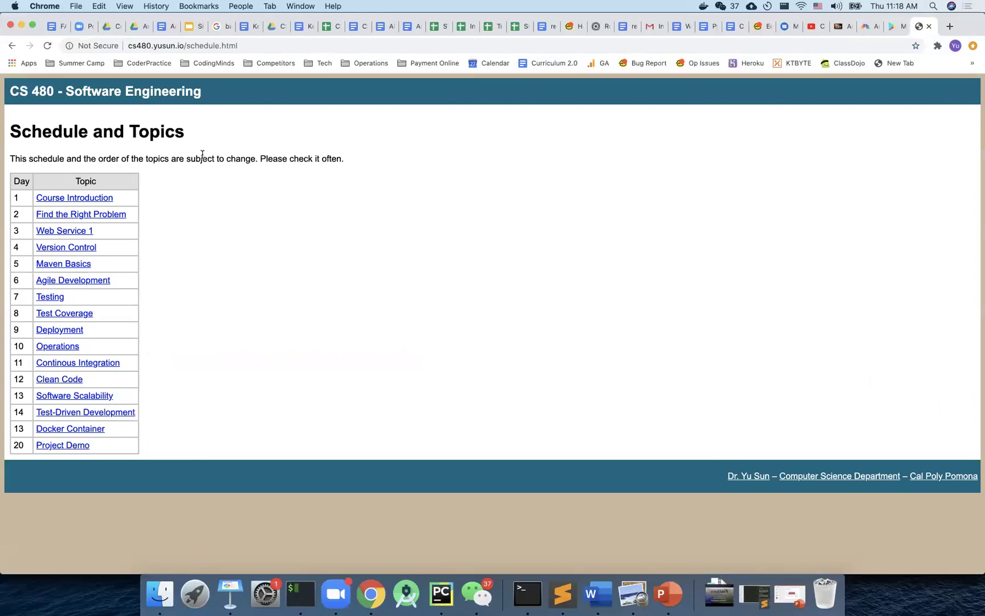
left_click(230, 45)
key("cmd+c")
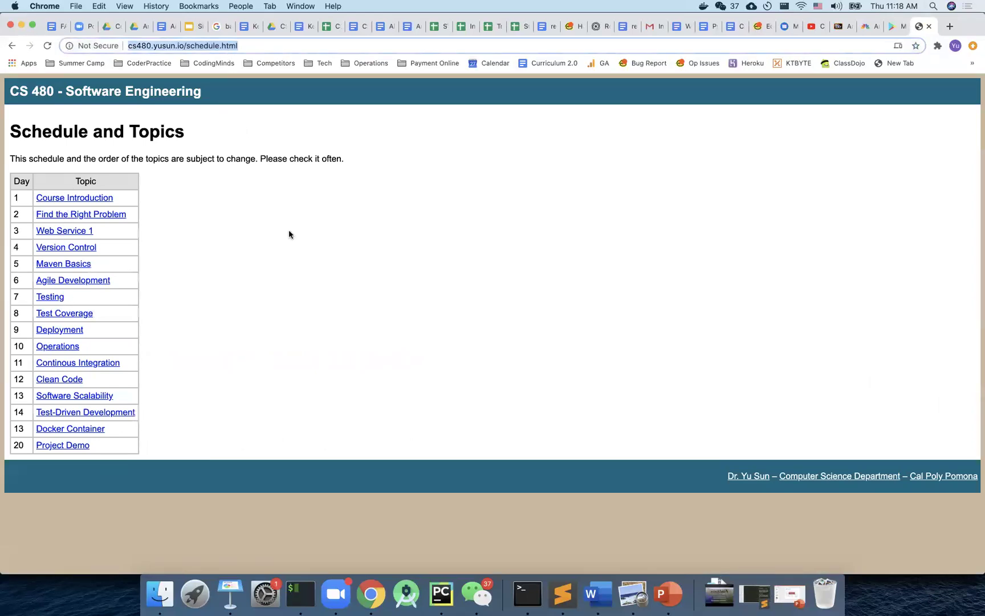
scroll(290, 234, "left", 5)
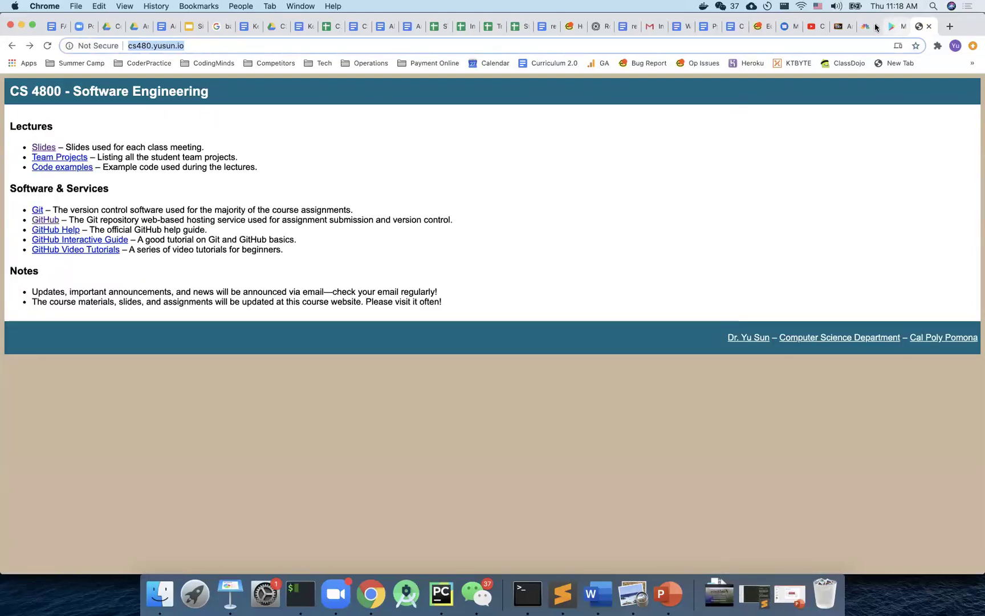
Switch back to the Blackboard course announcements and create a new announcement with the subject "Slides"
left_click(840, 26)
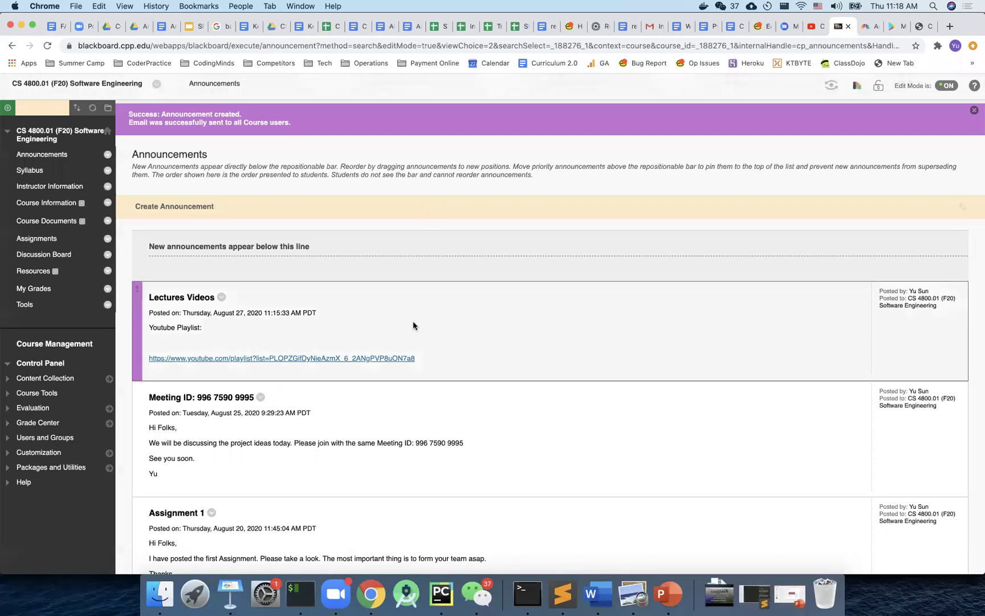
left_click(198, 206)
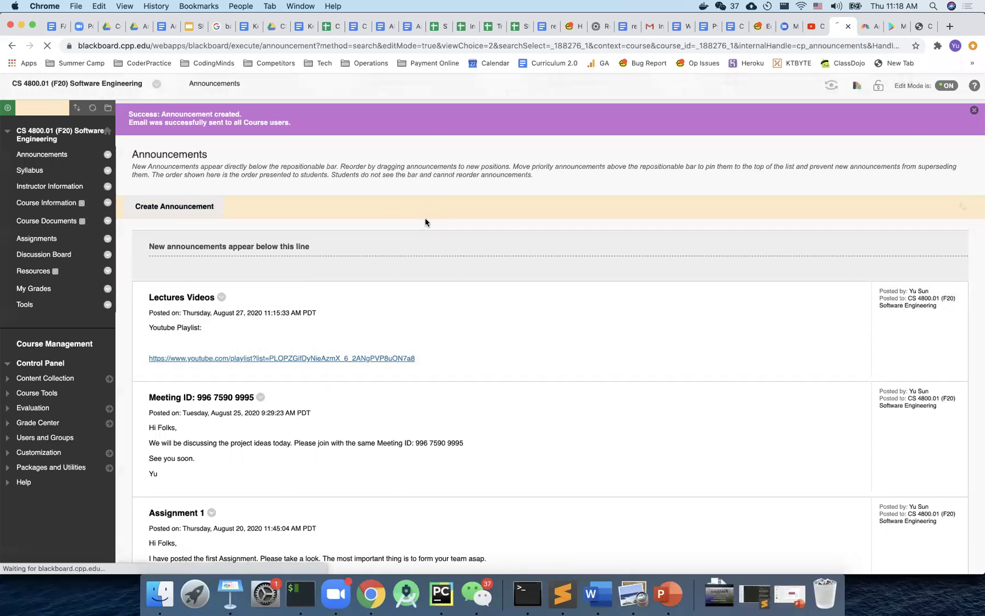
type("Slides")
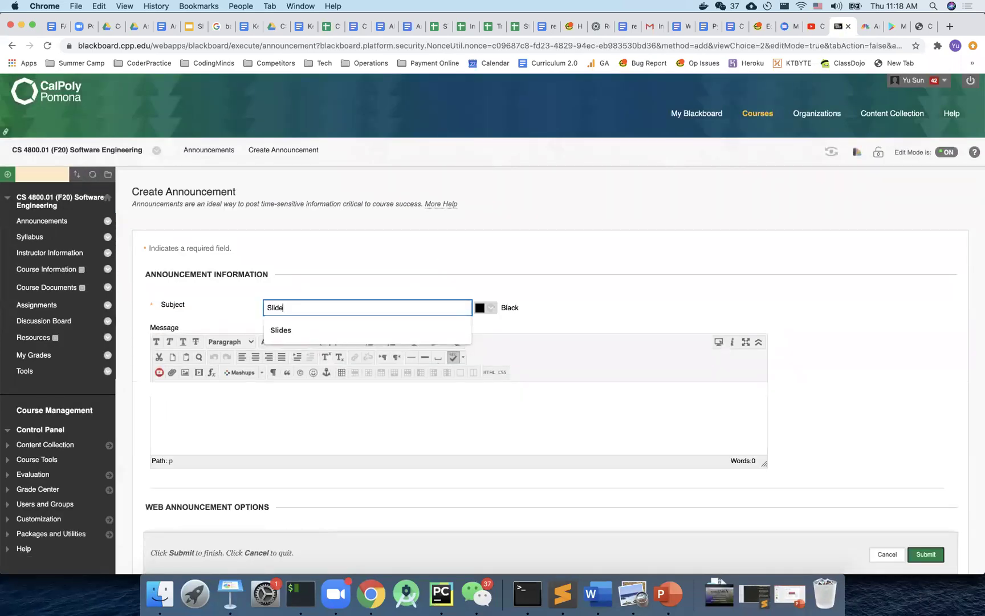
Write "Some of the majors slides will be posted and updated here:" in the message and paste the copied schedule page link below it
left_click(393, 424)
type("Some of the")
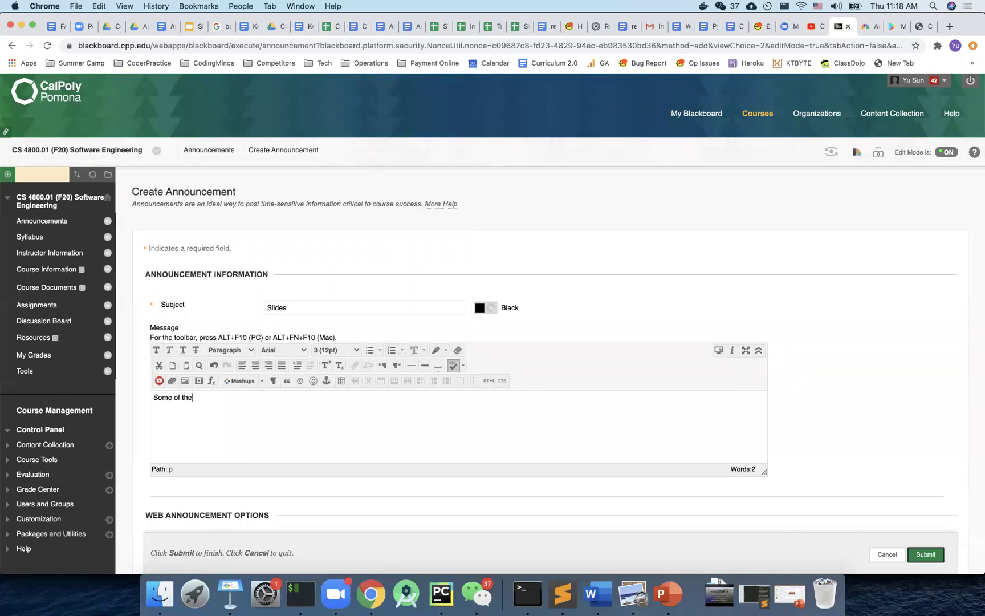
type(" majors slidesw")
key("BackSpace")
key("BackSpace")
type("will be posted and updated here:")
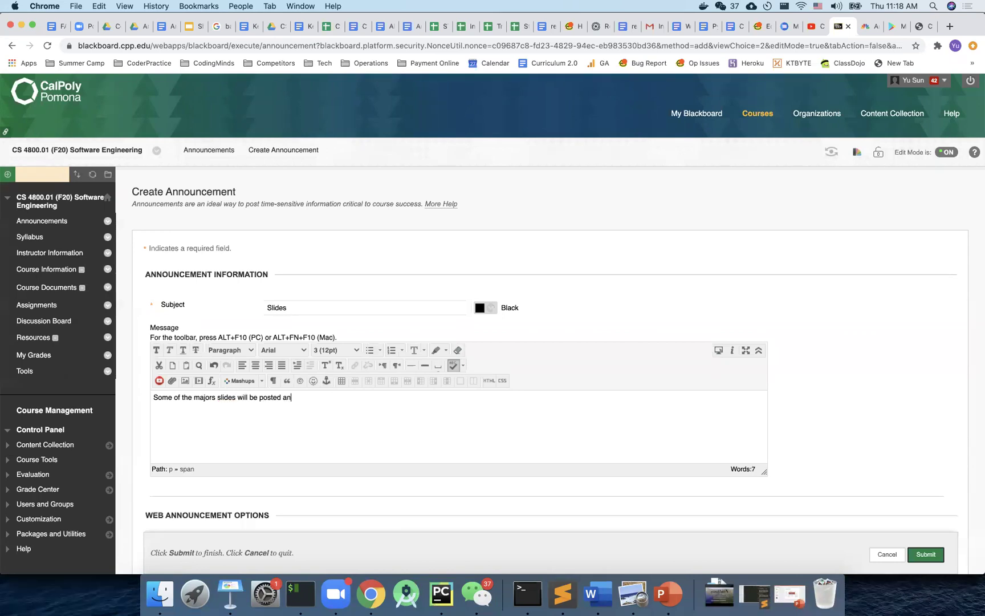
key("Return")
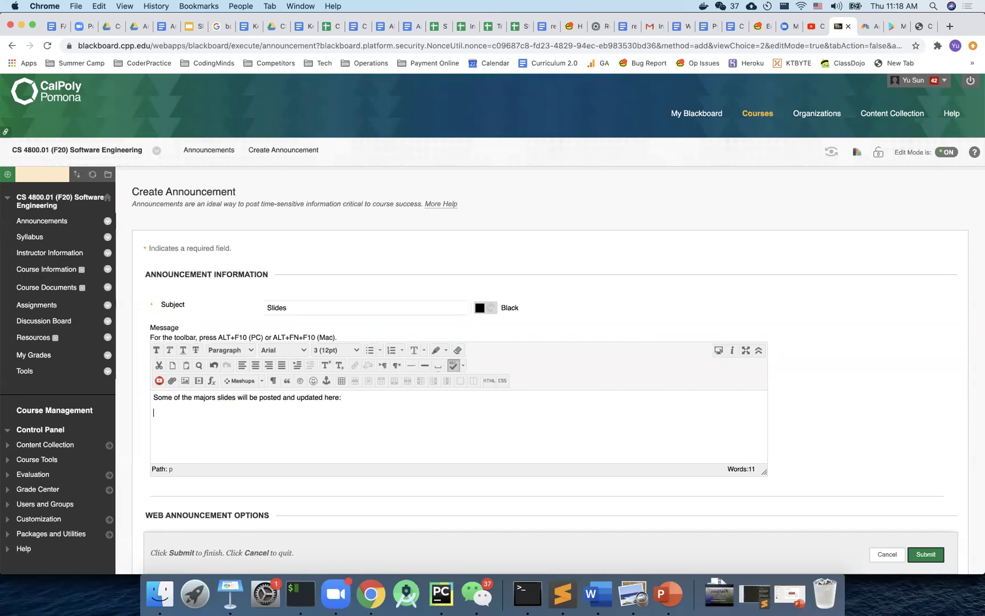
key("cmd+v")
Enable sending a copy of the Slides announcement by email immediately and submit the announcement
scroll(349, 473, "down", 5)
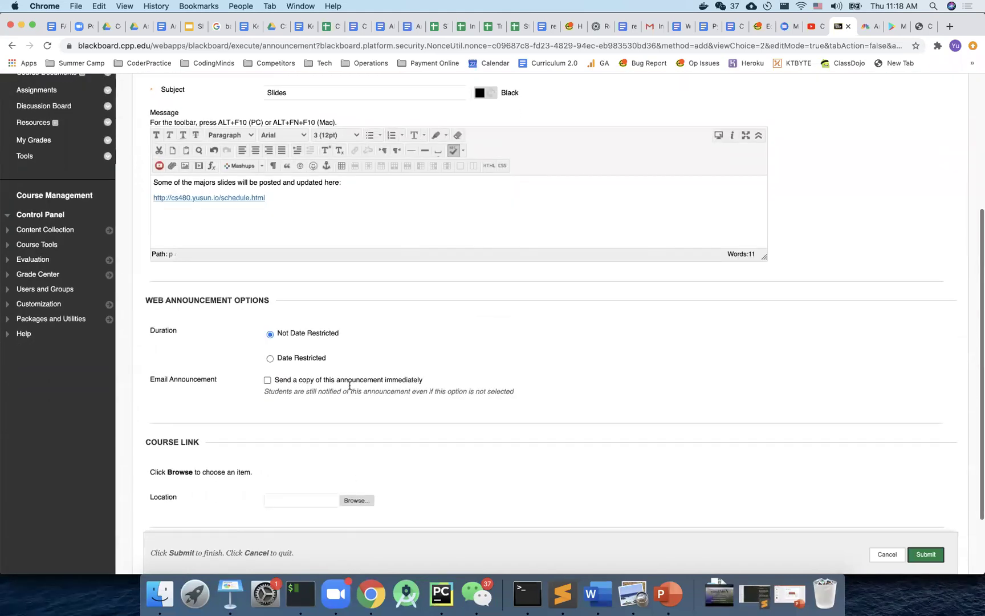
left_click(347, 379)
scroll(656, 435, "down", 3)
left_click(926, 478)
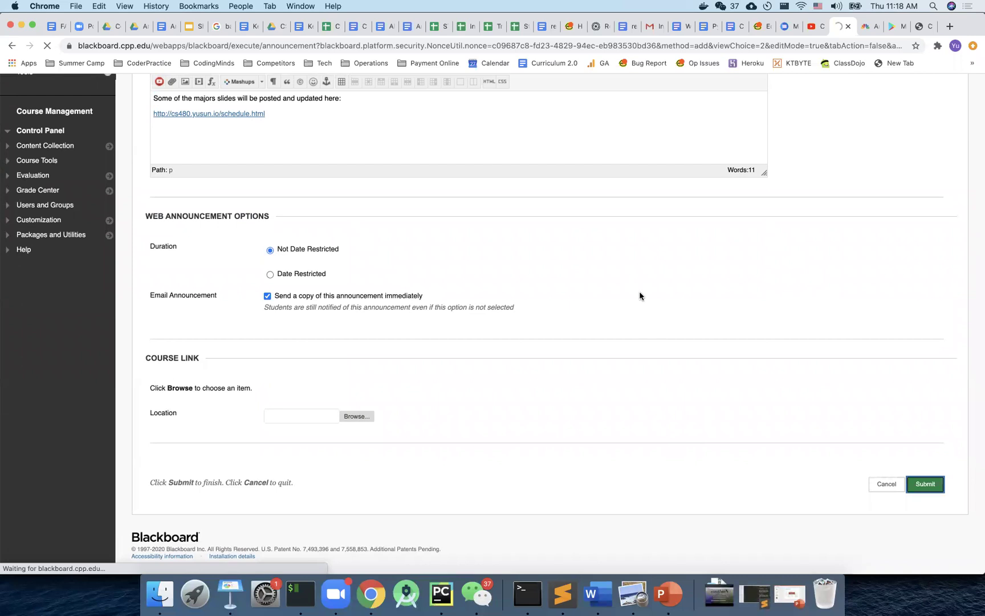